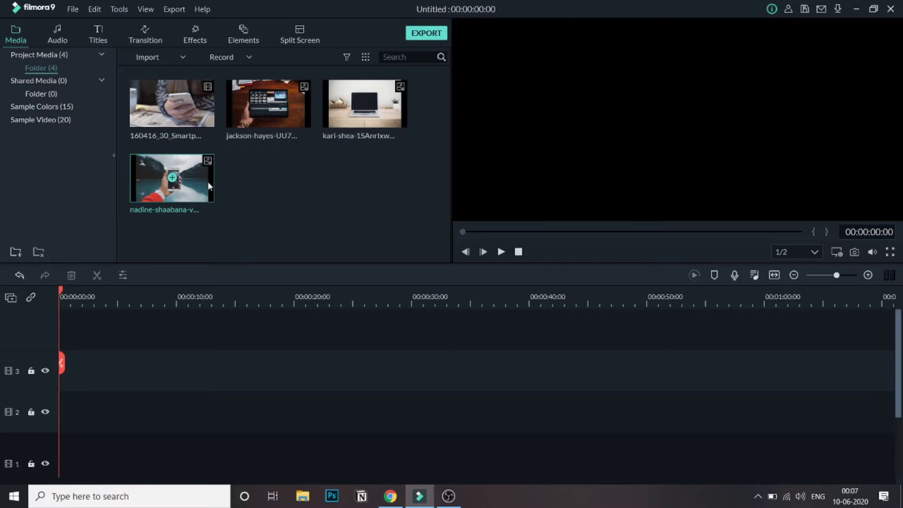
Step: Place the nadine-shaabana lakeside phone photo on track 2 at the timeline start and scrub through it
left_click_drag(205, 190, 60, 397)
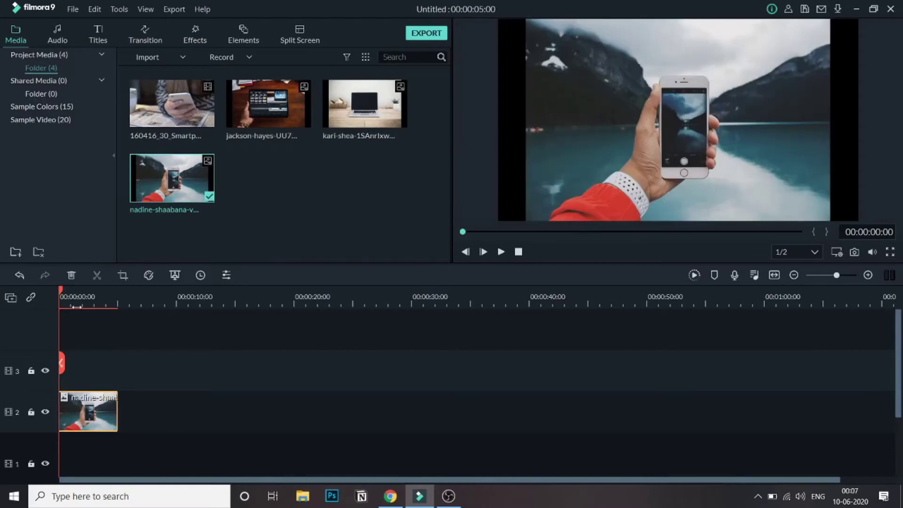
mouse_move(58, 296)
left_mouse_down()
mouse_move(98, 297)
mouse_move(61, 297)
left_mouse_up()
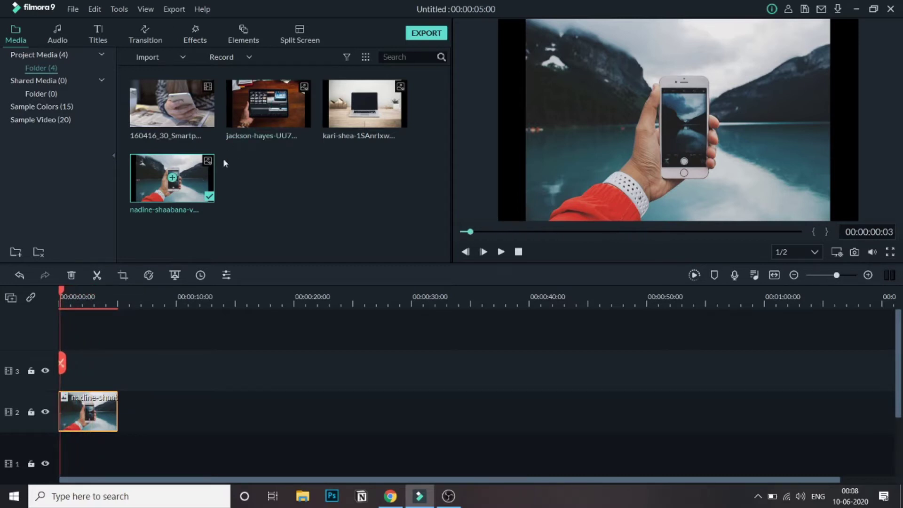
mouse_move(342, 115)
Step: Crop the nadine-shaabana clip to a 16:9 ratio, shifting the crop area slightly upward
left_click(123, 276)
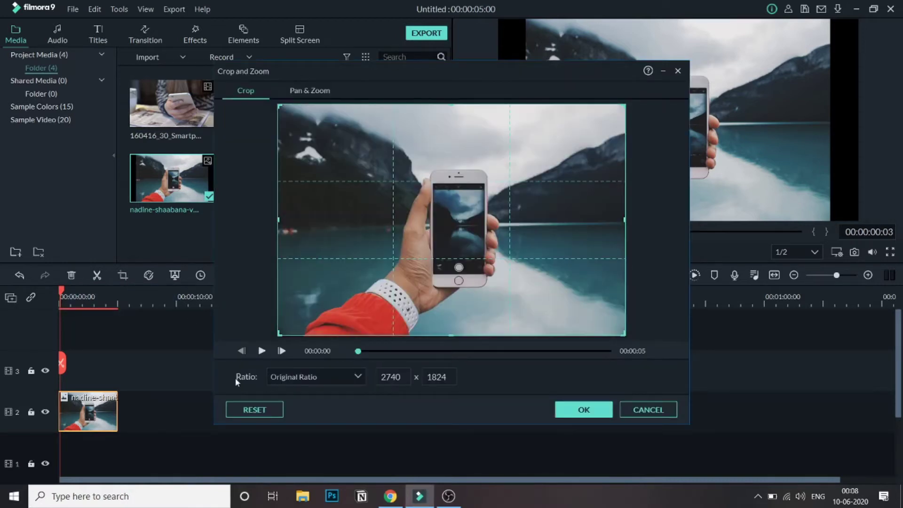
left_click(302, 379)
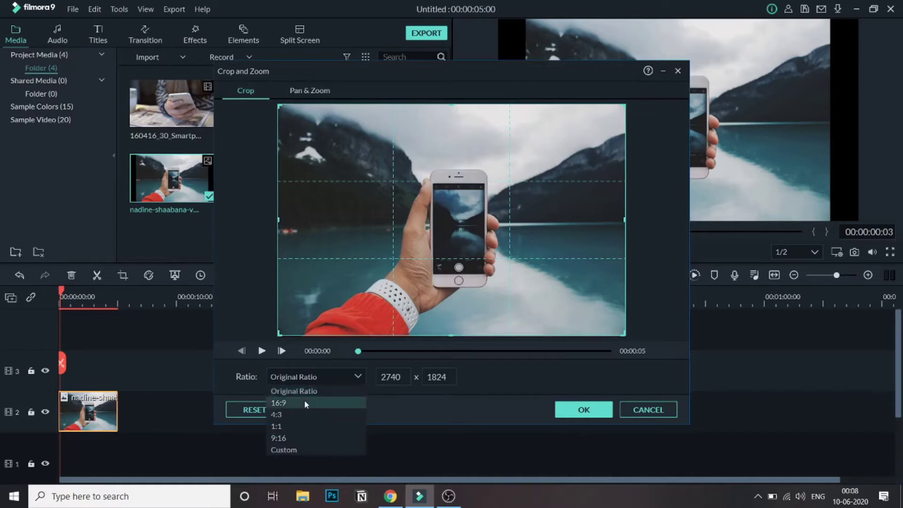
left_click(304, 402)
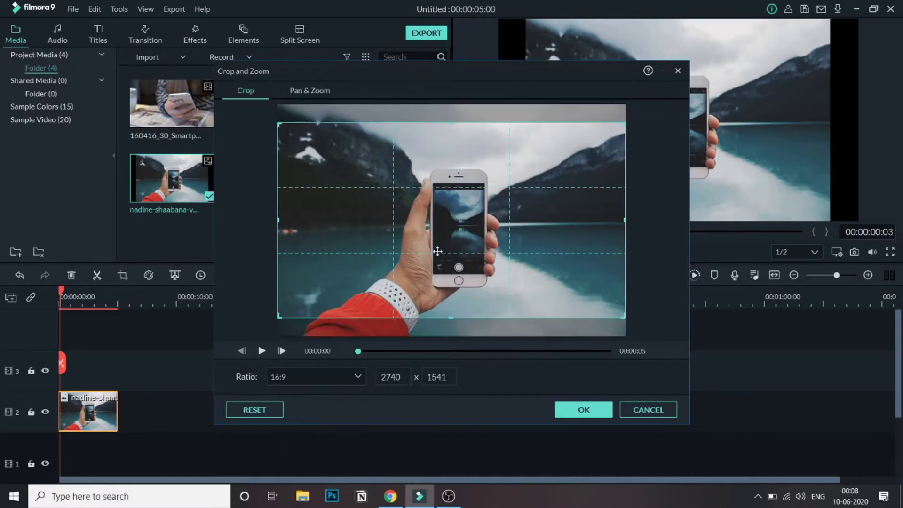
left_click_drag(444, 254, 443, 243)
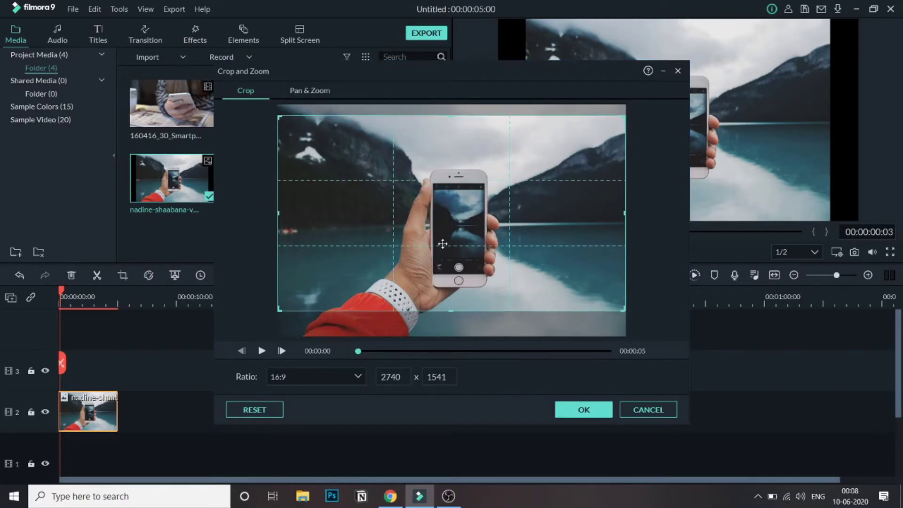
left_click(569, 413)
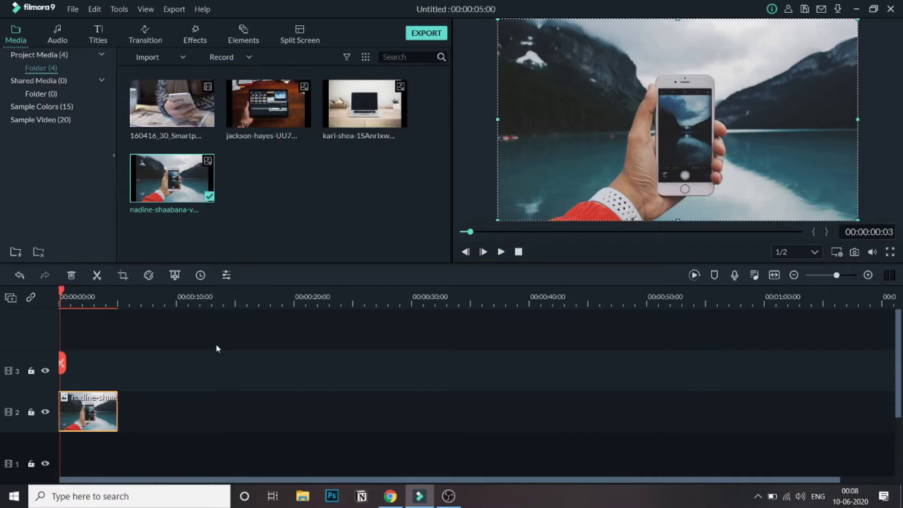
Step: Drag the Green sample colour onto track 3 above the phone photo and select it at the start
left_click(210, 357)
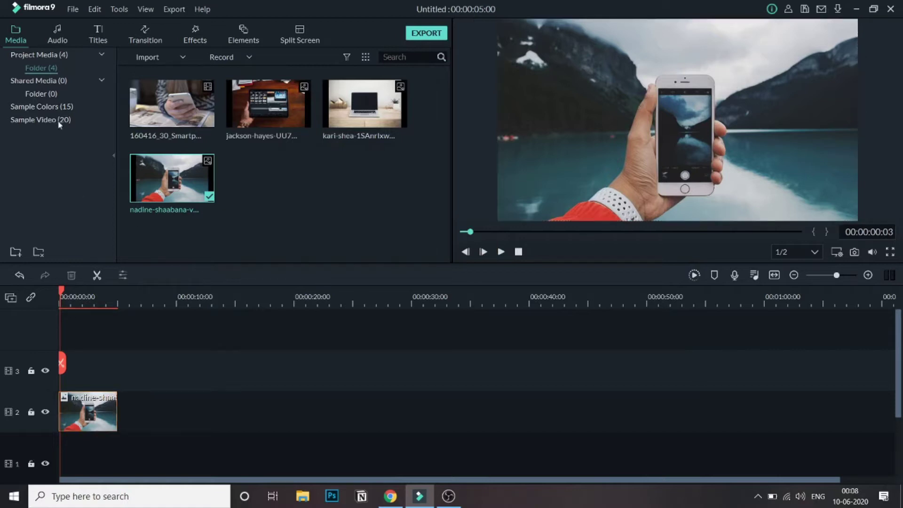
left_click(62, 107)
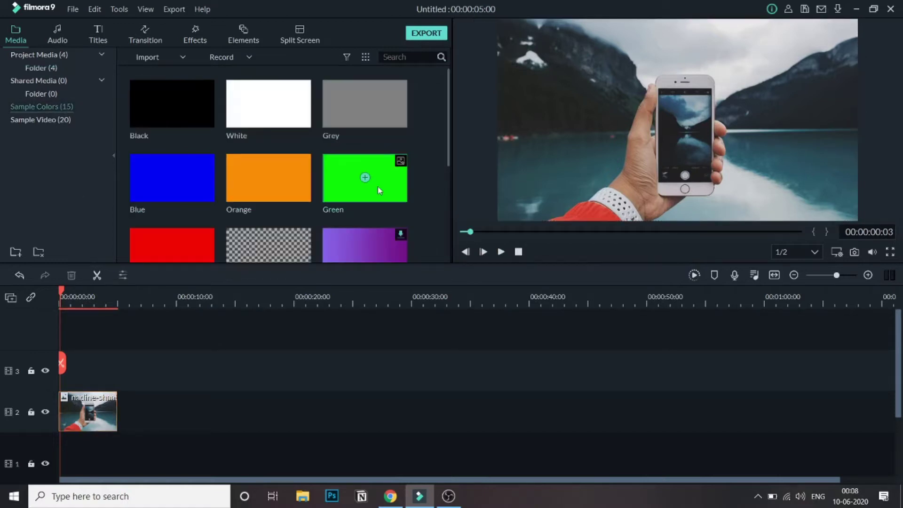
left_click_drag(349, 185, 63, 368)
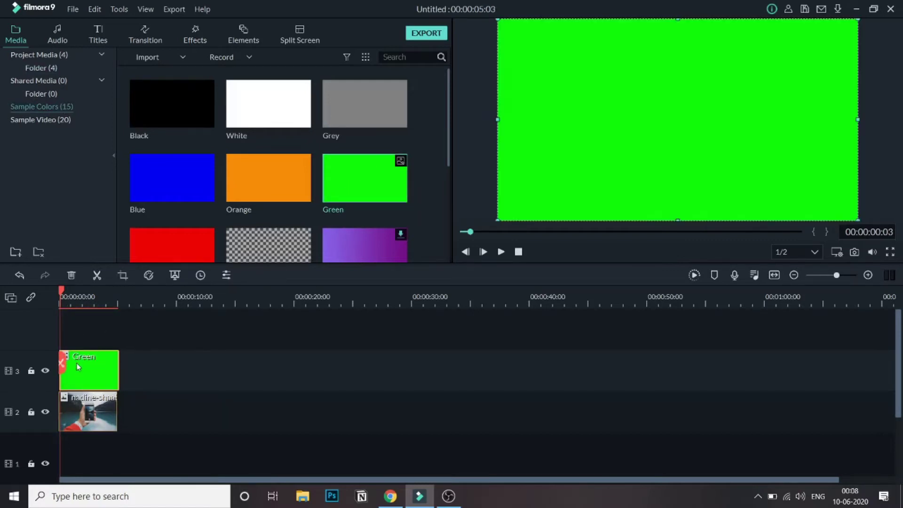
mouse_move(75, 299)
left_mouse_down()
mouse_move(57, 300)
mouse_move(71, 311)
mouse_move(59, 308)
left_mouse_up()
left_click(75, 301)
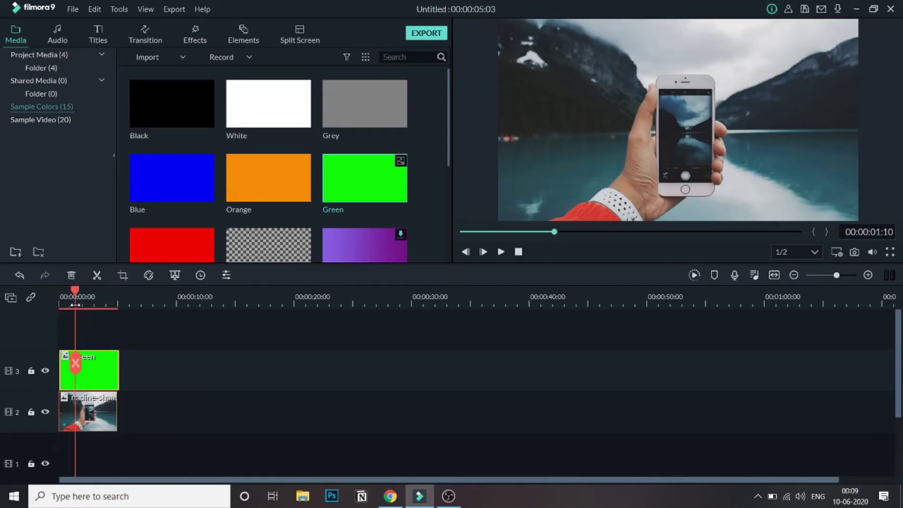
left_click(550, 170)
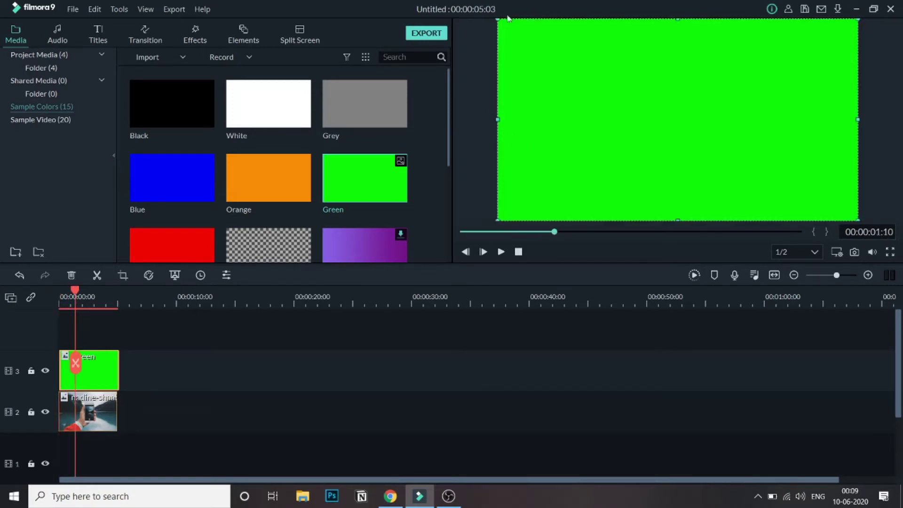
Step: Shrink the green clip in the preview and move it over the phone
left_click_drag(498, 21, 731, 118)
left_click_drag(761, 152, 516, 122)
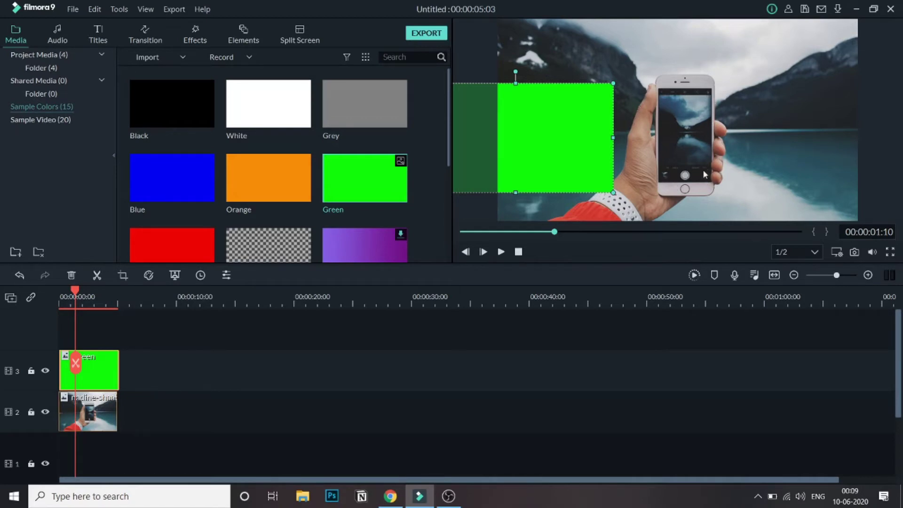
left_click_drag(575, 156, 671, 162)
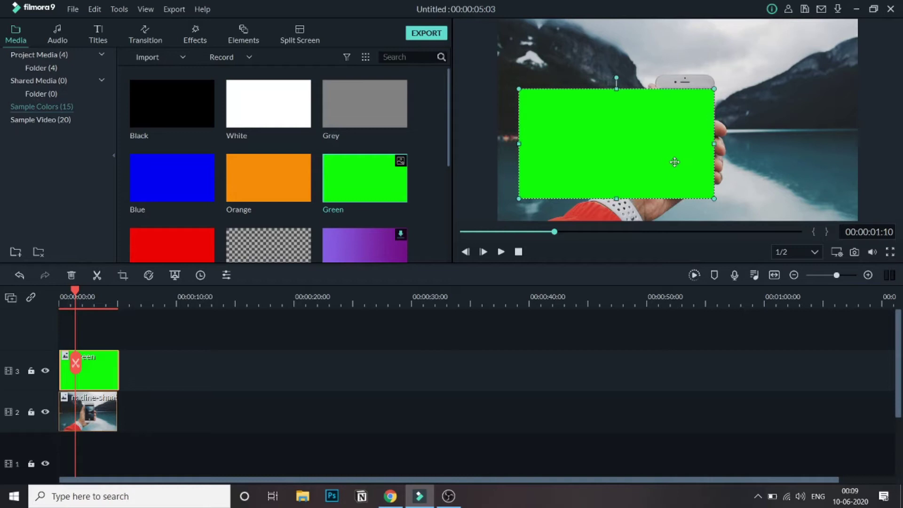
Step: Fine-tune the green box's width and height to match the phone screen exactly
left_click_drag(515, 143, 657, 139)
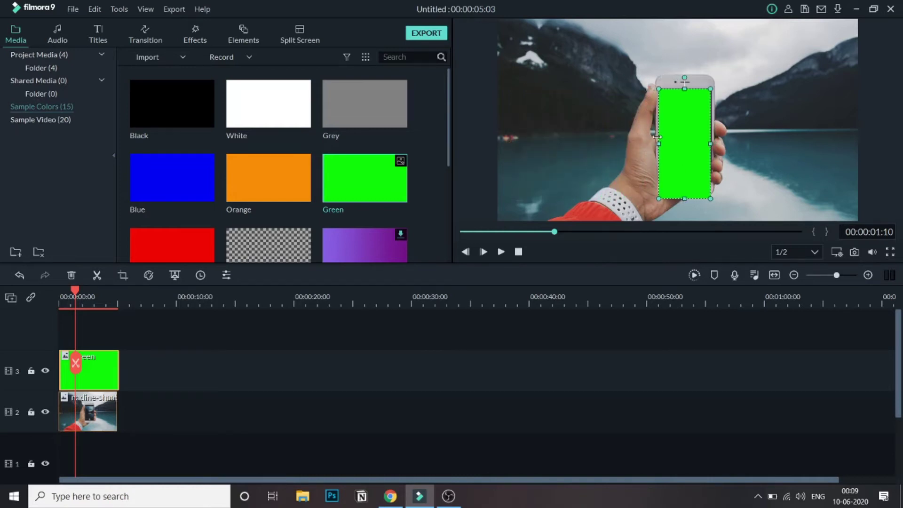
mouse_move(696, 199)
left_mouse_down()
mouse_move(697, 167)
mouse_move(699, 183)
left_mouse_up()
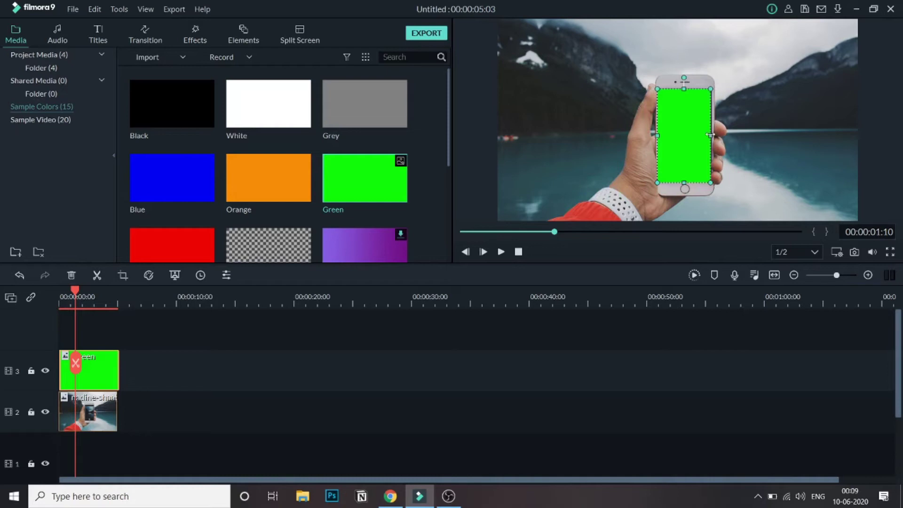
left_click_drag(713, 136, 715, 137)
left_click_drag(658, 136, 656, 135)
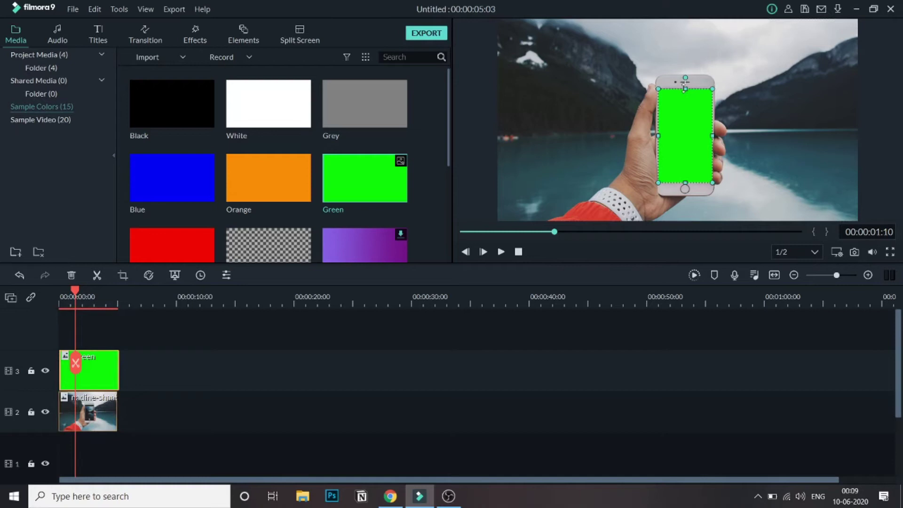
left_click(692, 218)
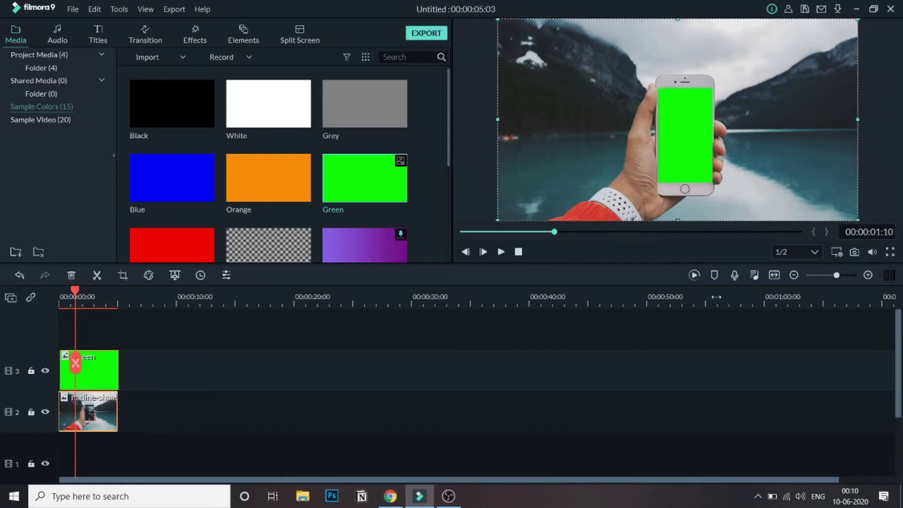
Step: Capture a snapshot of the green-screened phone frame as Snapshot_3
left_click(718, 341)
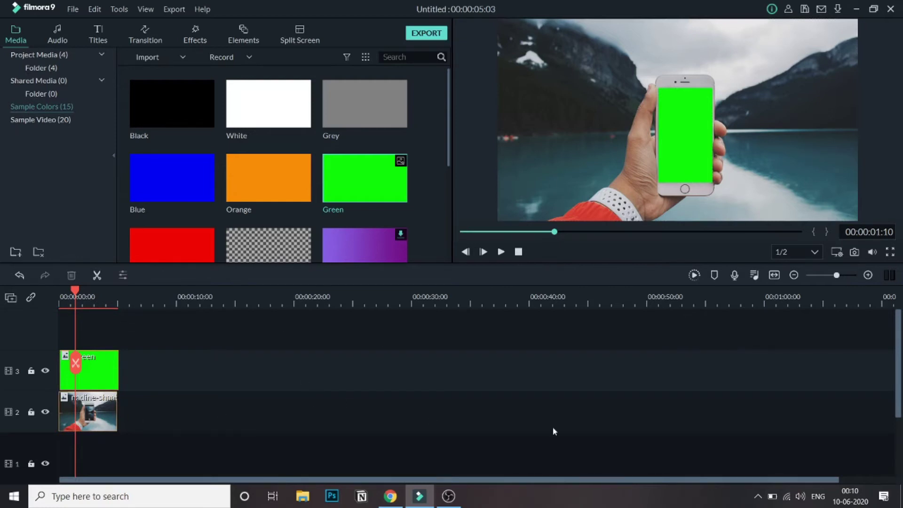
left_click(855, 253)
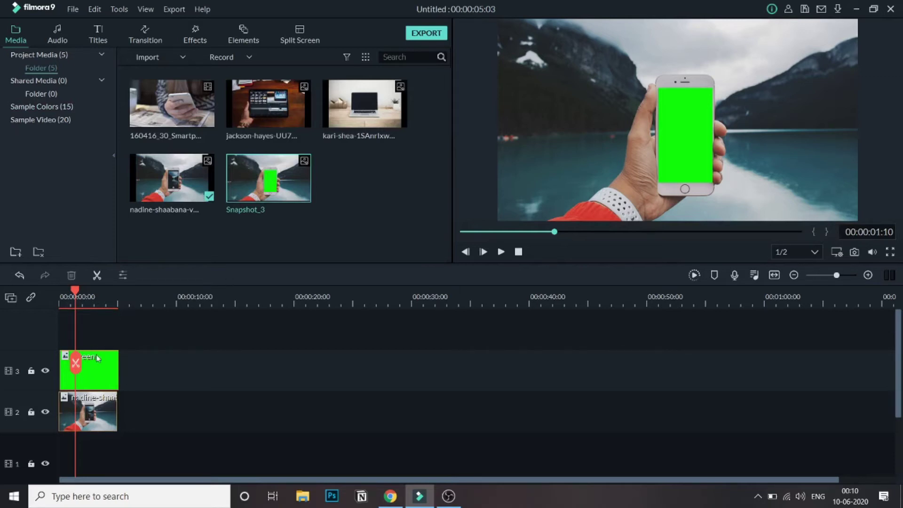
Step: Put the tablet photo on track 2, fit the Green clip over its screen, and snapshot the frame
left_click(272, 256)
left_click_drag(291, 115, 173, 414)
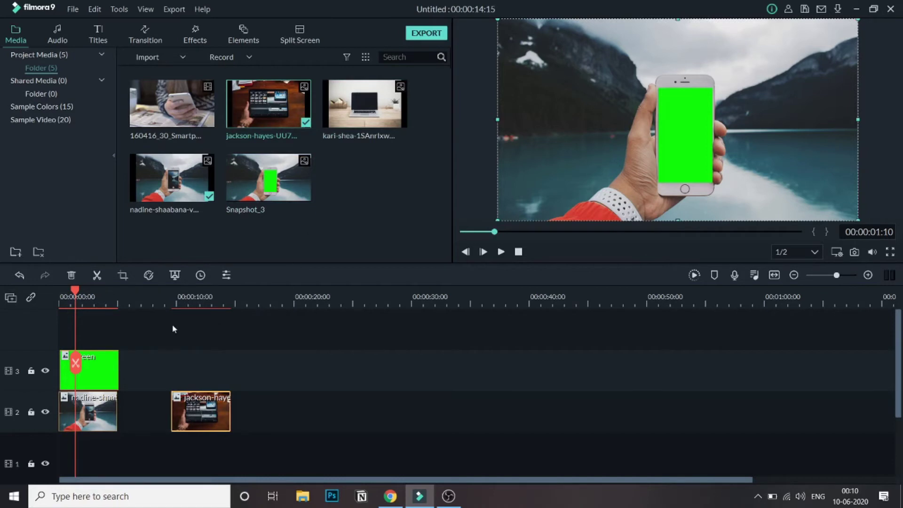
left_click(179, 306)
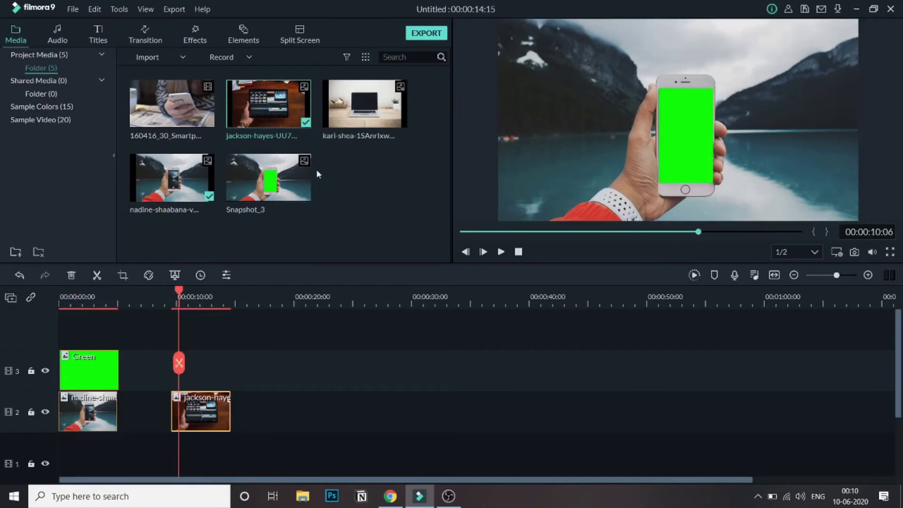
left_click_drag(105, 362, 217, 362)
left_click_drag(673, 129, 616, 104)
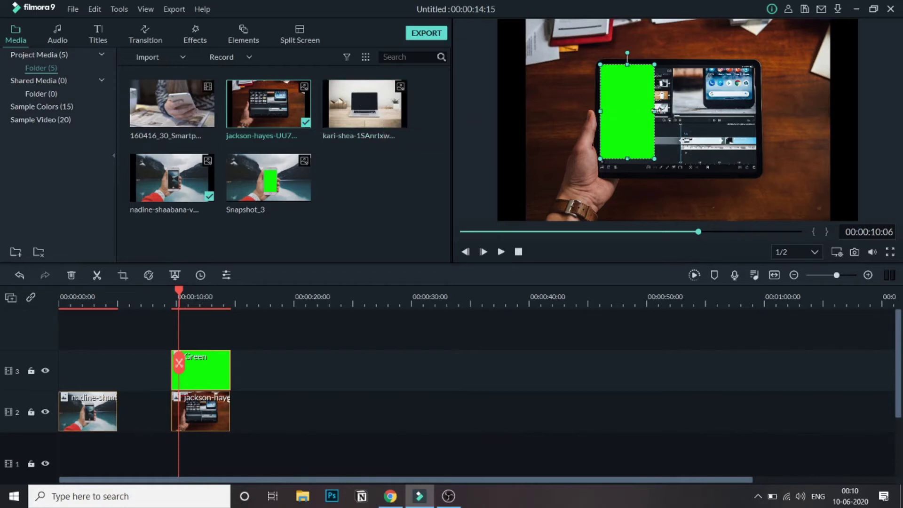
left_click_drag(655, 111, 757, 117)
left_click(855, 253)
Step: Add the kari-shea laptop photo to track 4, adjusting its crop settings
left_click_drag(365, 103, 340, 370)
left_click(200, 451)
left_click(123, 275)
left_click(332, 375)
left_click(645, 408)
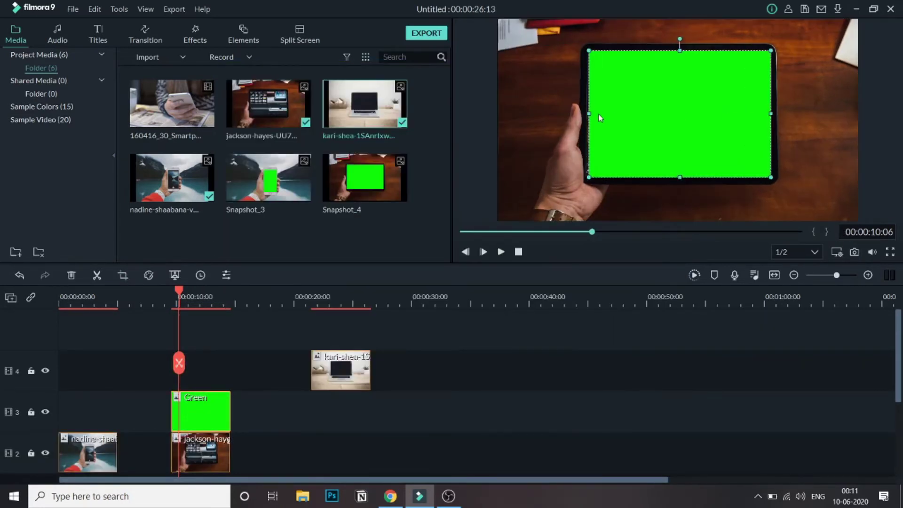
Step: Move the laptop clip to track 2 beneath the Green overlay and show its frame in the preview
scroll(455, 351, "down", 1)
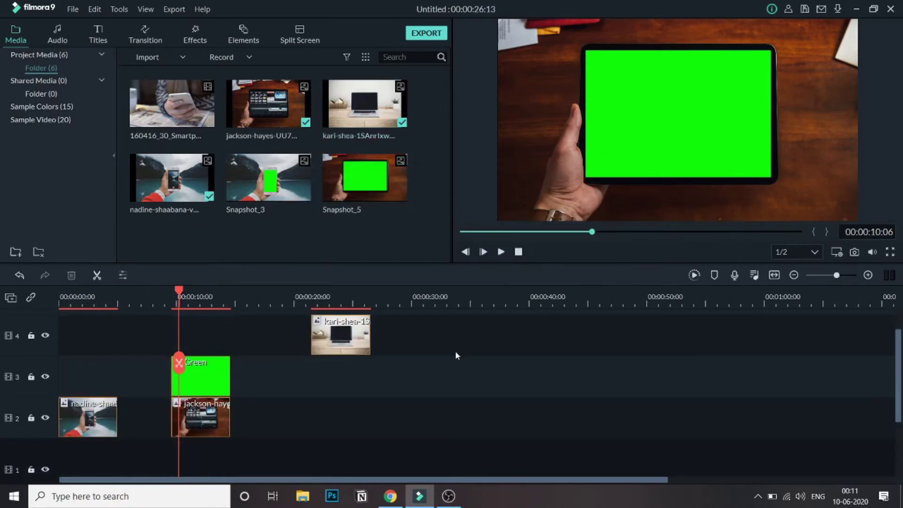
left_click_drag(341, 334, 341, 416)
left_click_drag(201, 376, 341, 376)
left_click(340, 298)
left_click(123, 275)
left_click(580, 409)
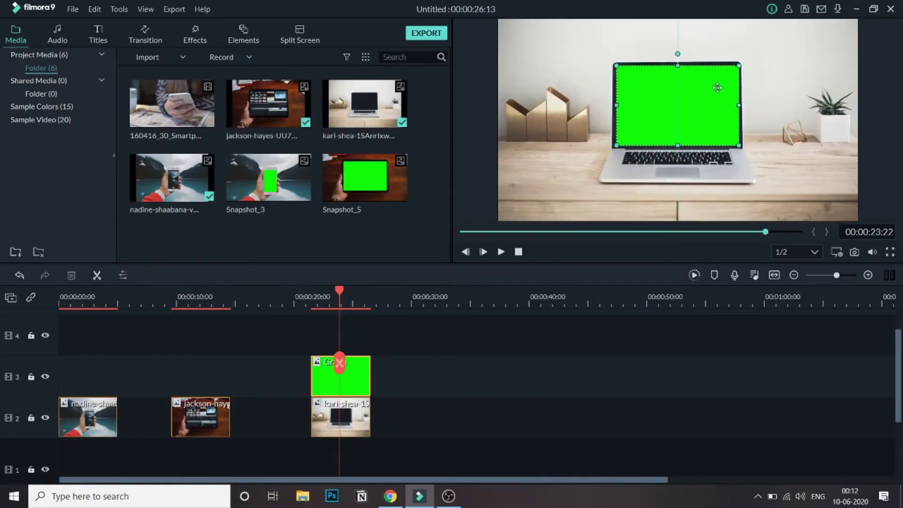
Step: Capture the green-screen laptop frame as Snapshot_6 and select all timeline clips
left_click(775, 354)
left_click(854, 252)
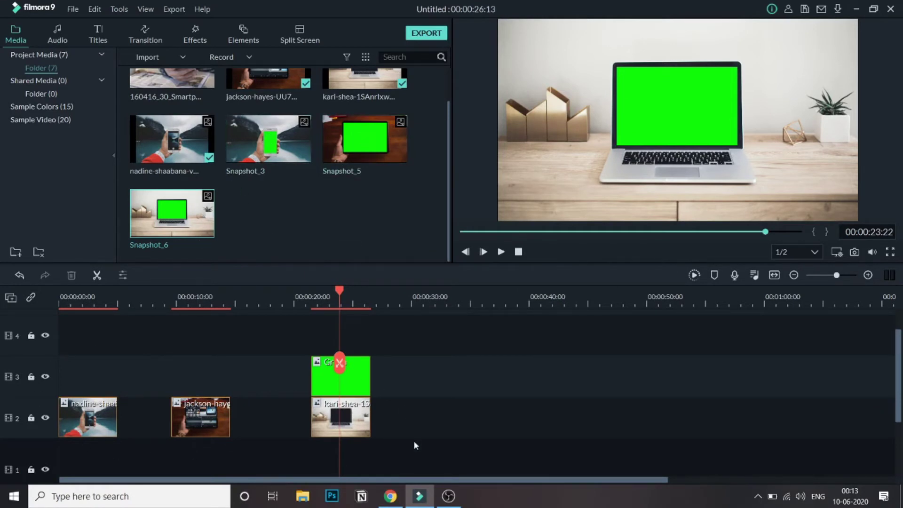
left_click_drag(408, 417, 84, 343)
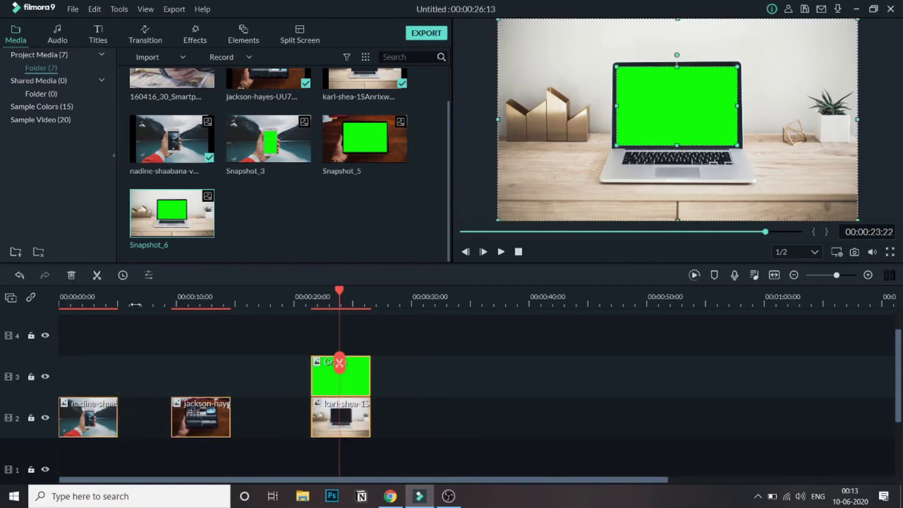
Step: Clear the timeline and place the 160416_30_Smartphone2 footage on track 1
key("Delete")
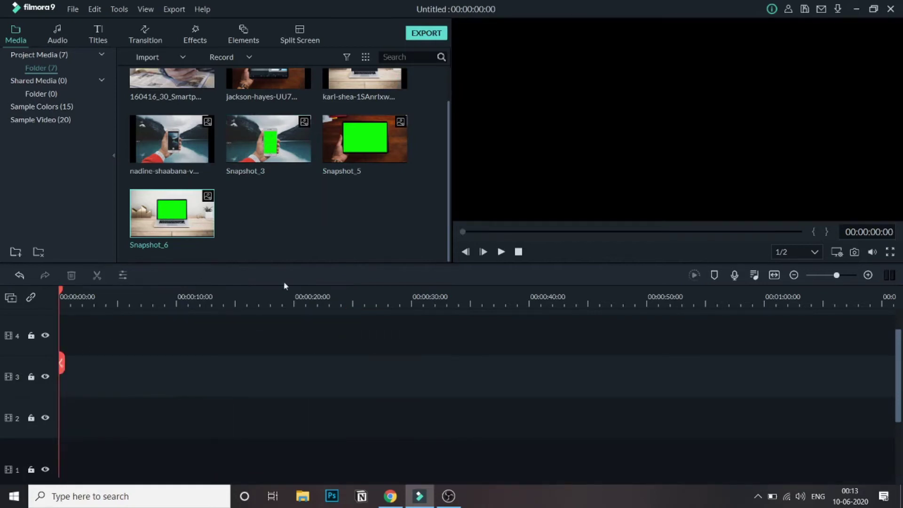
scroll(337, 236, "up", 1)
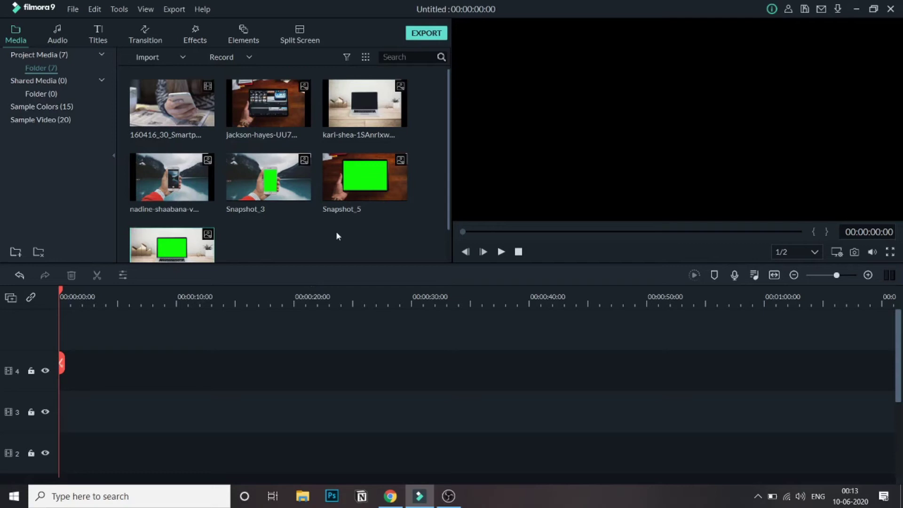
left_click(206, 120)
left_click_drag(205, 120, 111, 384)
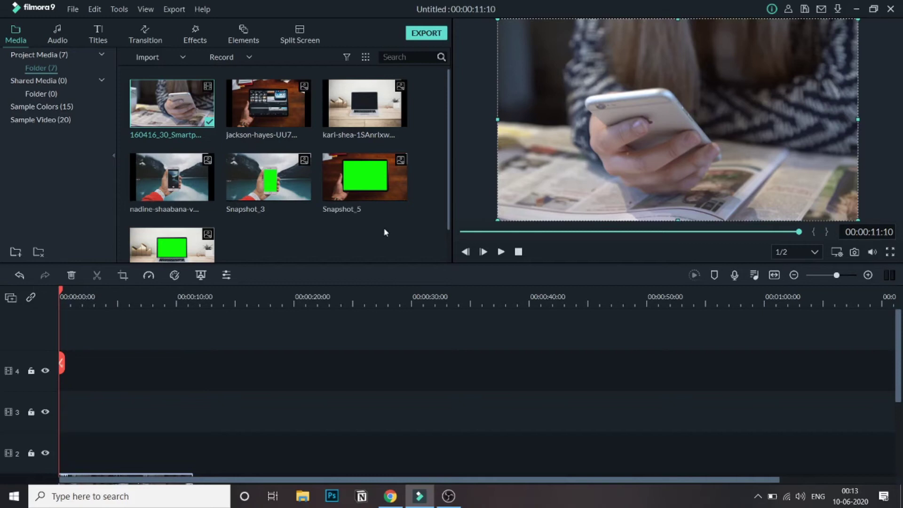
Step: Stack Snapshot_6, Snapshot_5 and Snapshot_3 on tracks 2–4 above the smartphone footage
scroll(354, 325, "down", 1)
scroll(354, 325, "up", 1)
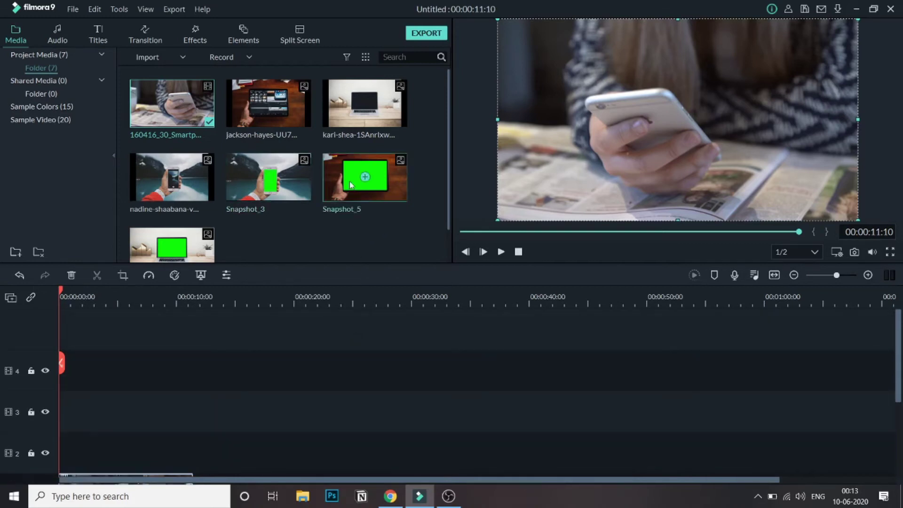
left_click_drag(209, 244, 137, 433)
scroll(262, 432, "down", 2)
scroll(262, 432, "up", 1)
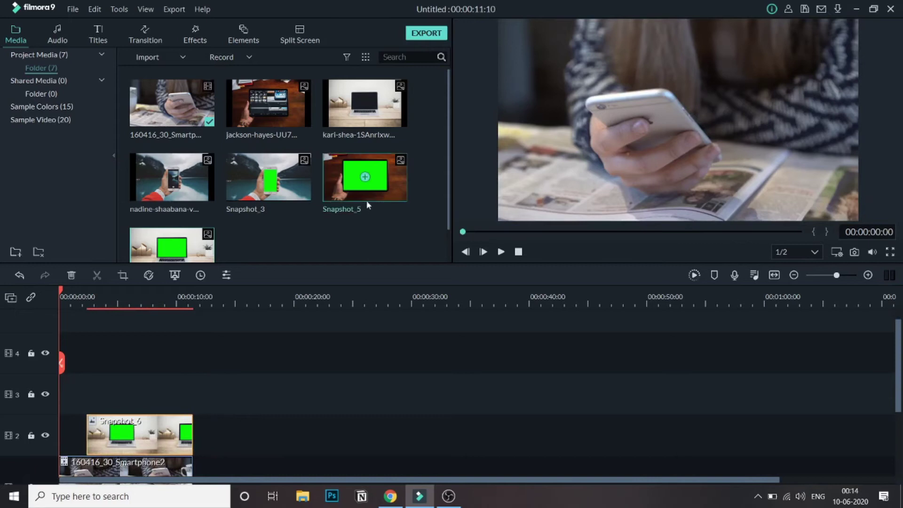
left_click_drag(371, 199, 61, 391)
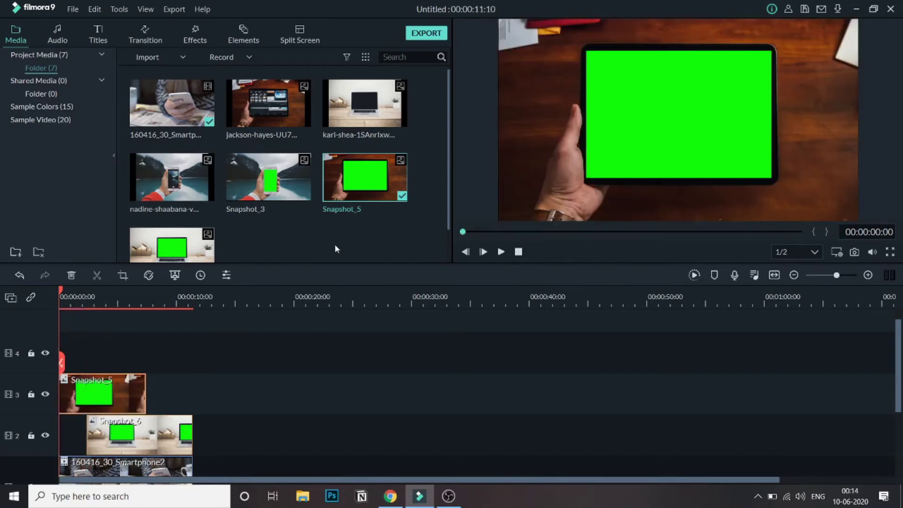
left_click_drag(295, 173, 100, 354)
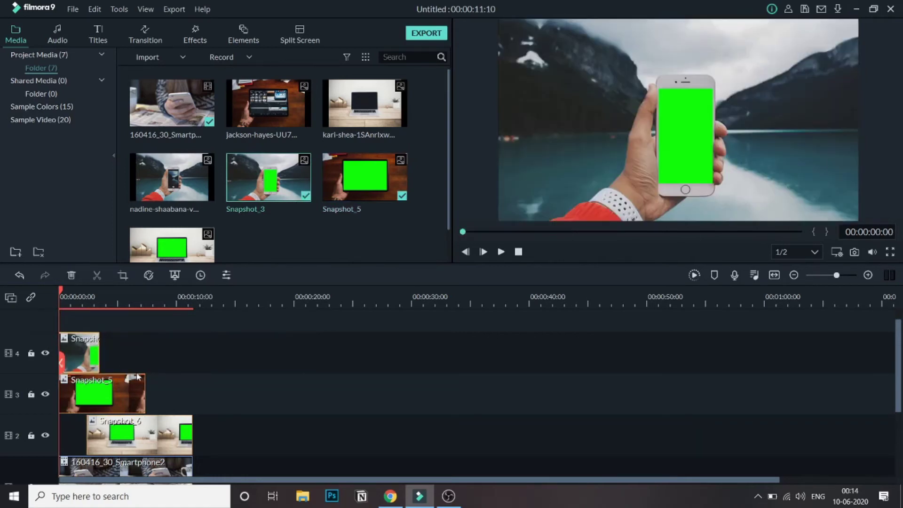
Step: Trim the Snapshot_5 still slightly shorter and advance the playhead a few frames
left_click(134, 387)
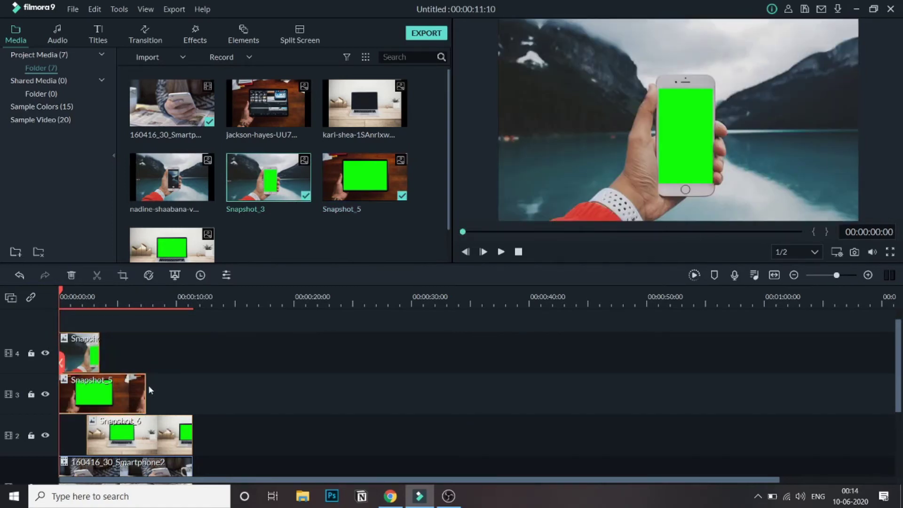
left_click_drag(146, 390, 142, 390)
left_click(159, 443)
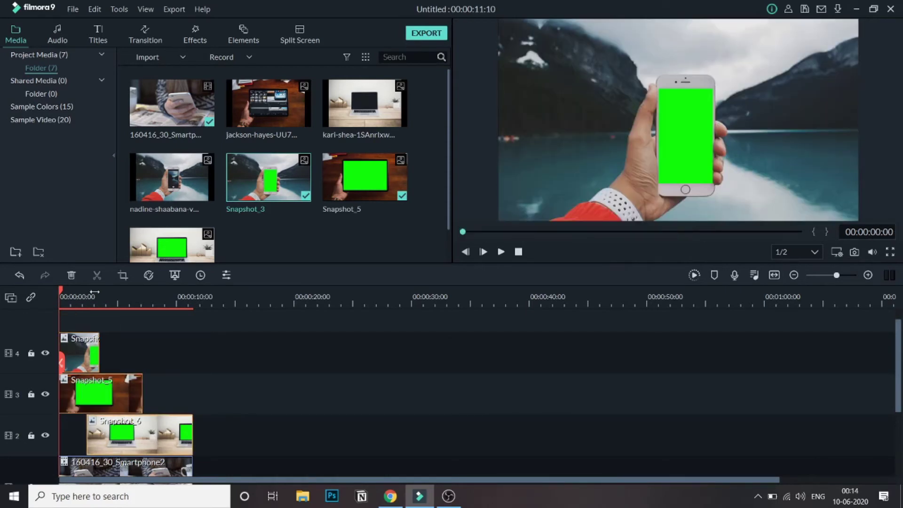
left_click_drag(62, 295, 62, 329)
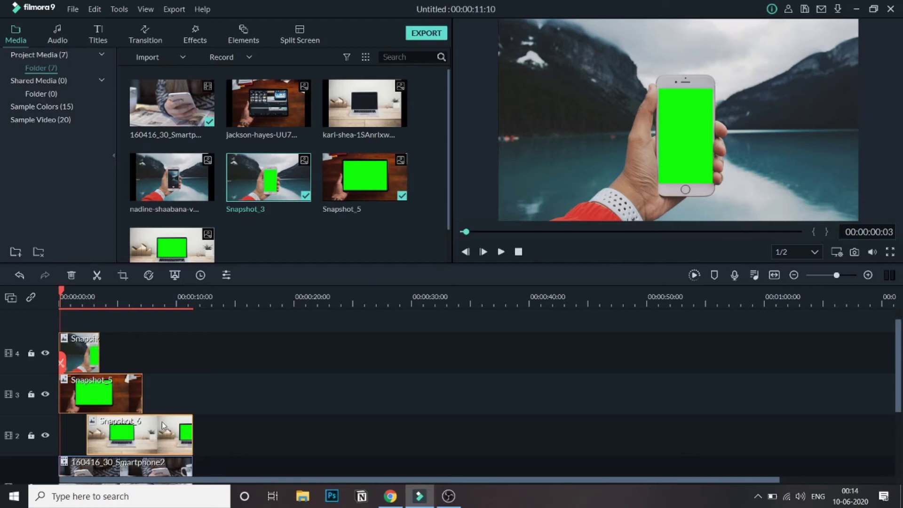
scroll(156, 451, "down", 2)
scroll(103, 437, "down", 2)
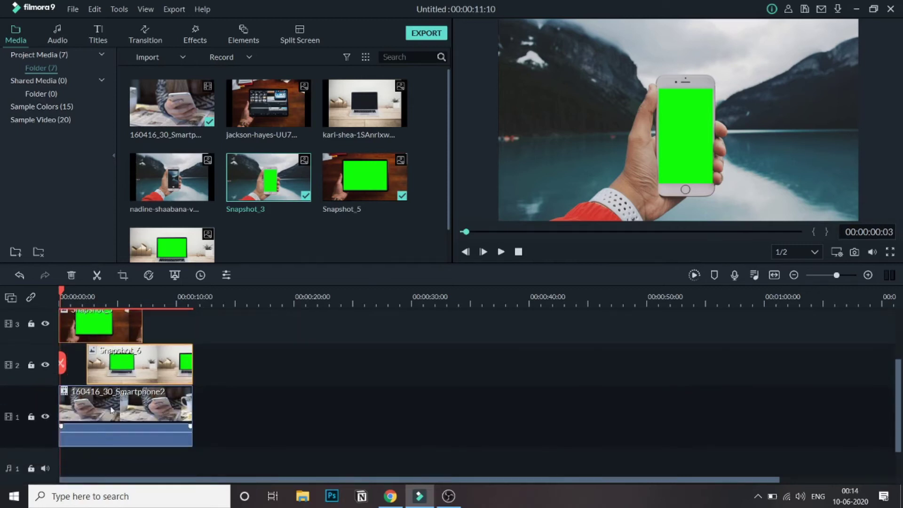
scroll(131, 409, "up", 5)
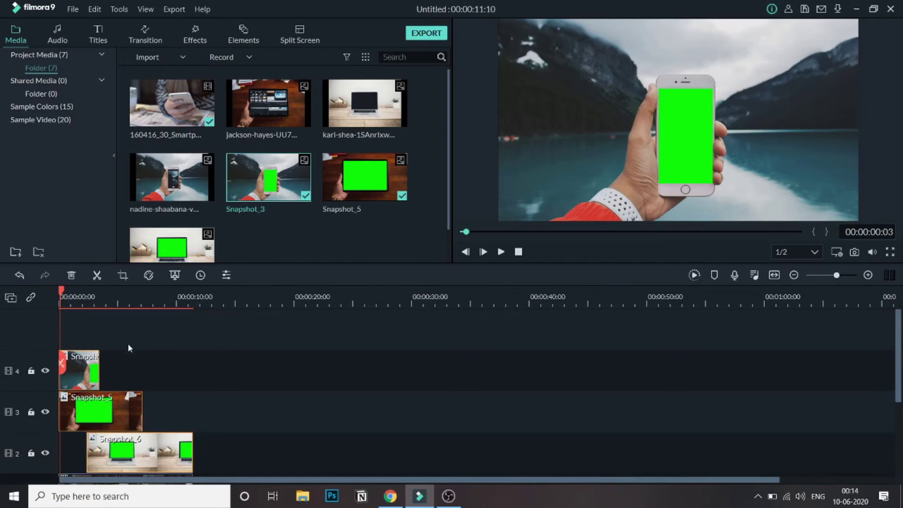
mouse_move(267, 187)
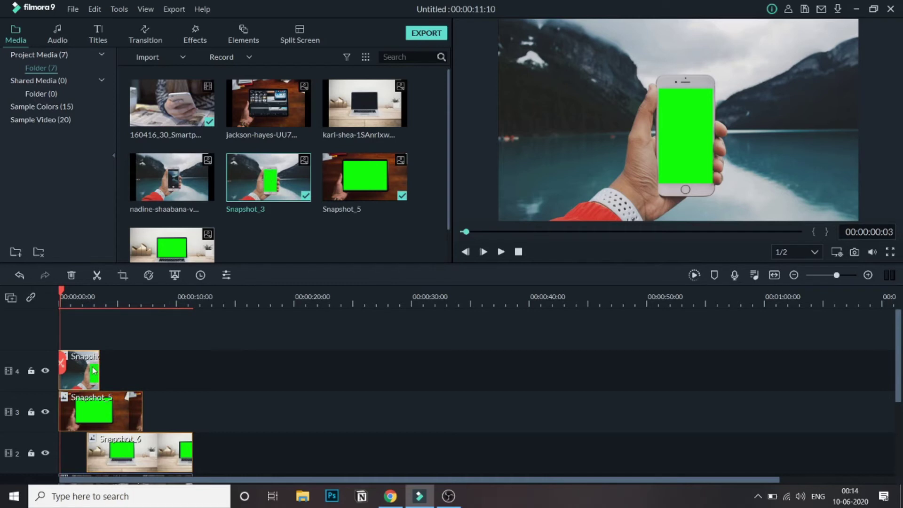
Step: Enable green Chroma Key on the Snapshot_5 still so the footage shows through its screen
left_click(175, 276)
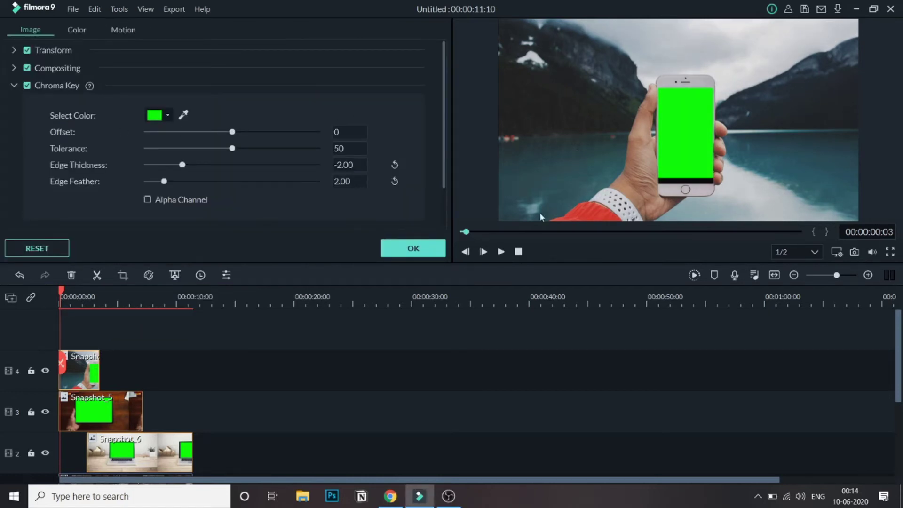
left_click(395, 244)
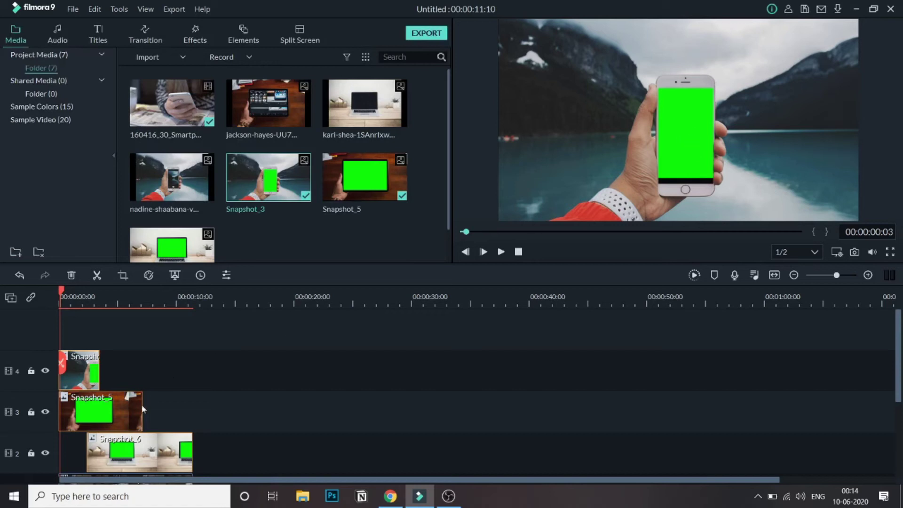
left_click(126, 407)
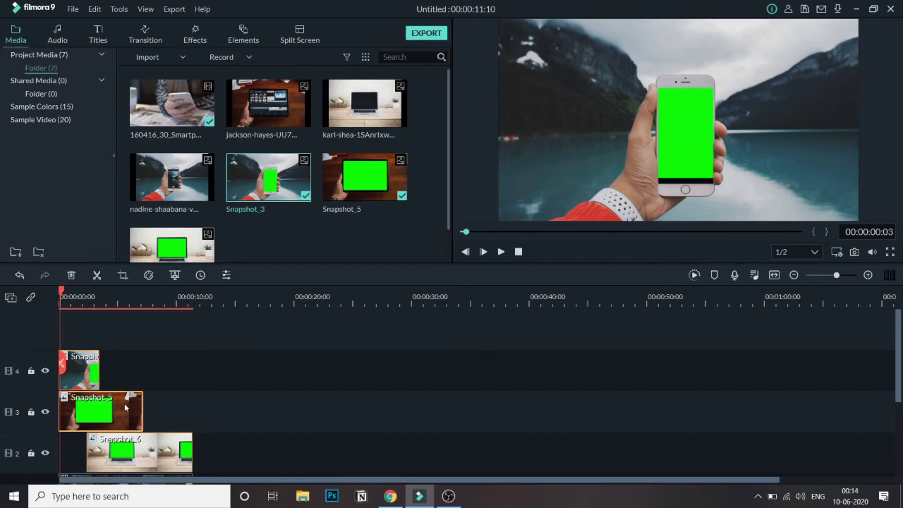
left_click(175, 276)
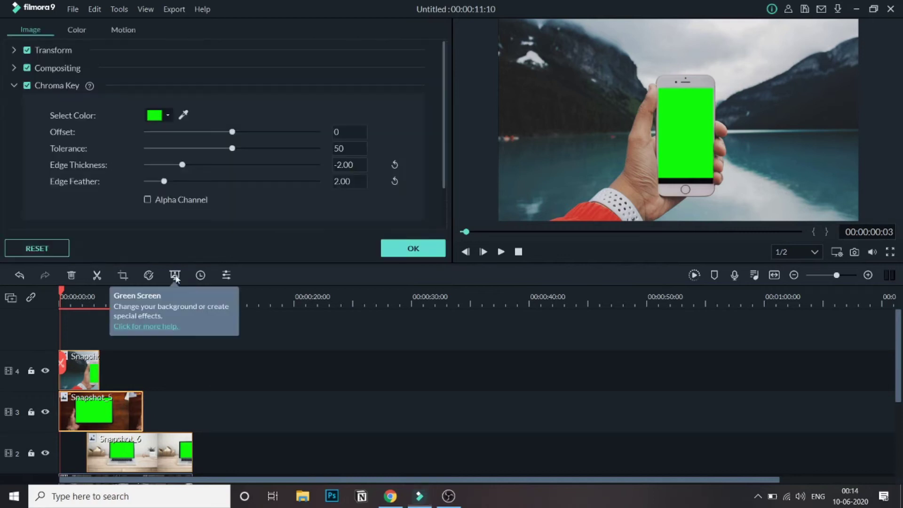
left_click(407, 249)
scroll(266, 320, "down", 1)
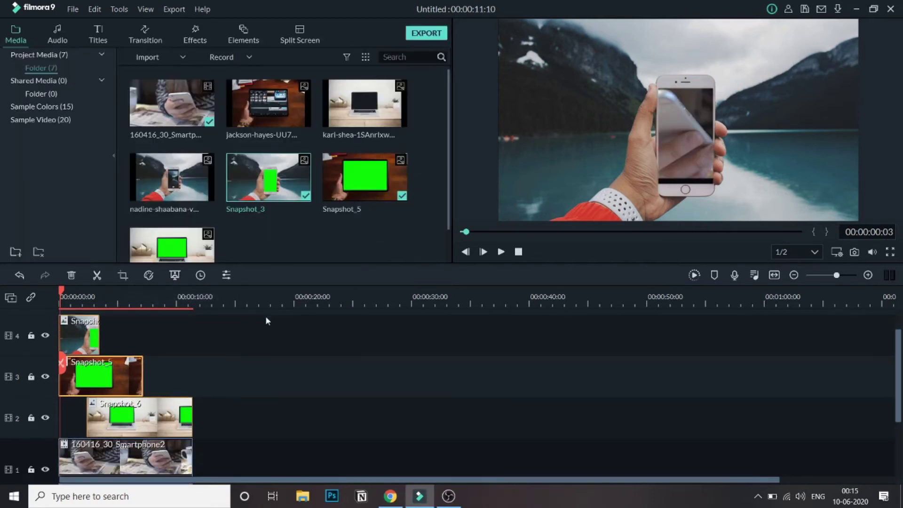
left_click(175, 301)
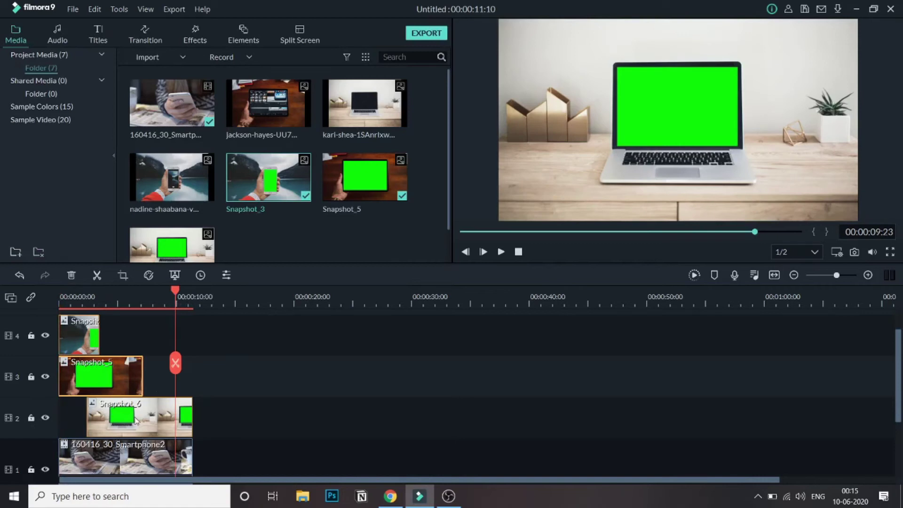
Step: Apply green Chroma Key to the Snapshot_6 laptop clip on track 2 and return the playhead to 0
left_click(174, 277)
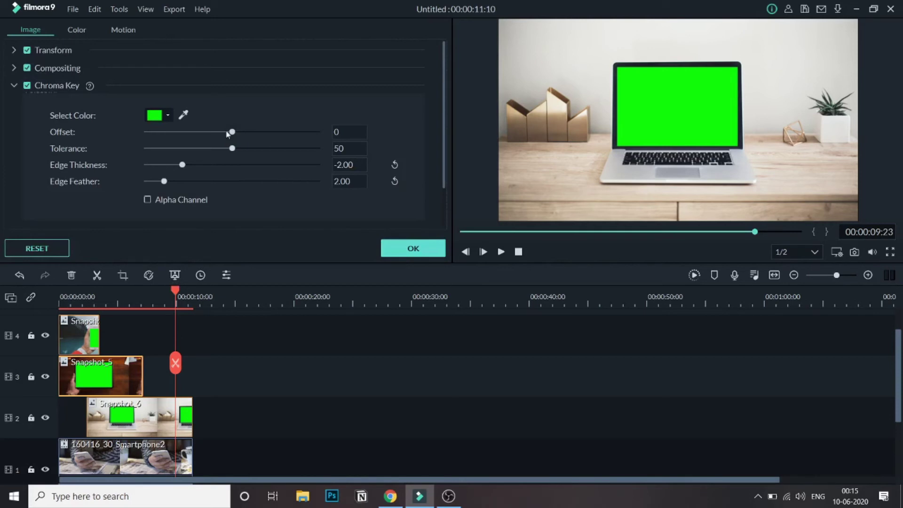
left_click(398, 250)
left_click_drag(175, 290, 172, 320)
left_click(160, 414)
left_click(175, 275)
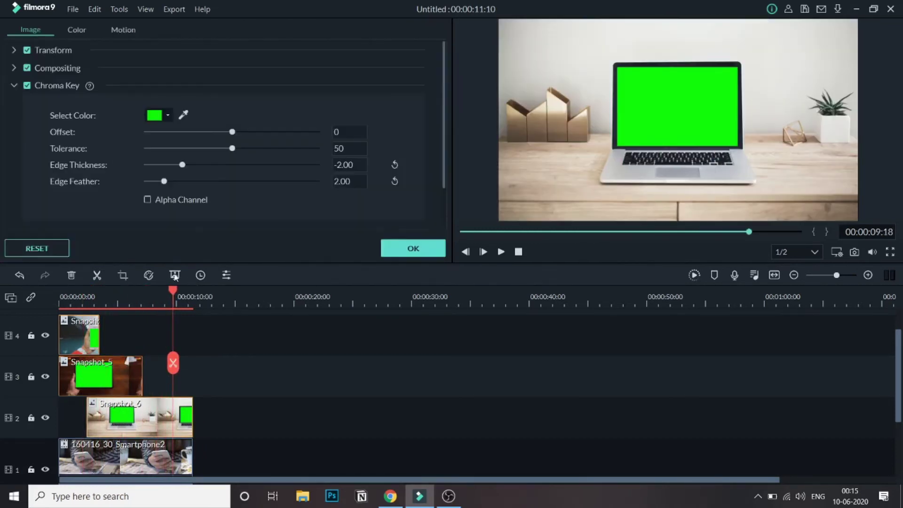
left_click(386, 250)
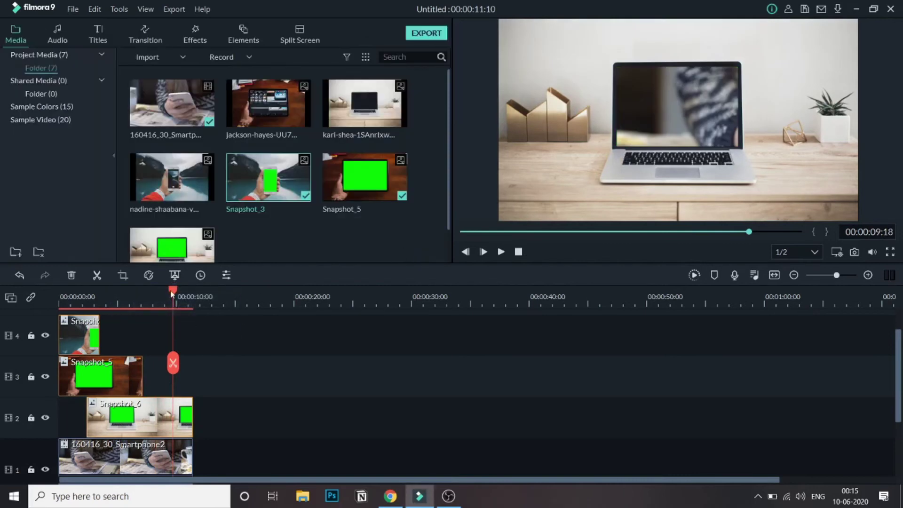
left_click_drag(177, 292, 22, 279)
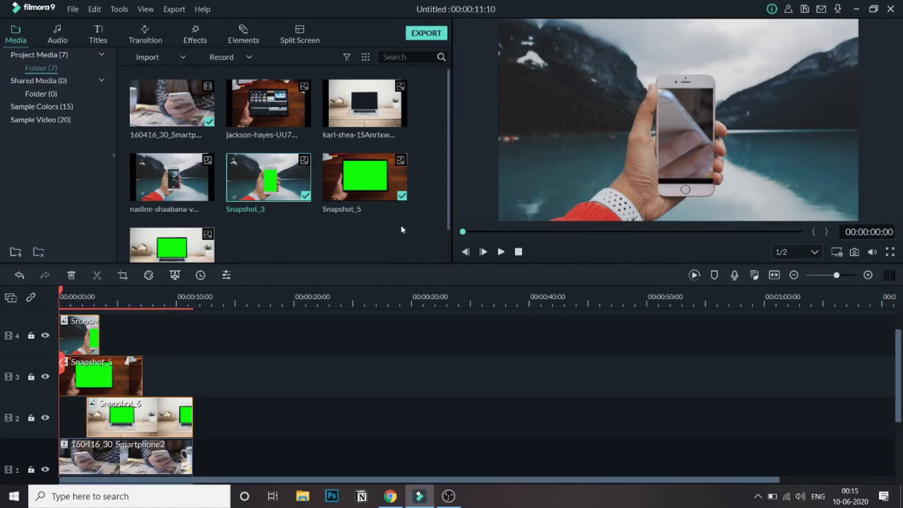
Step: Play the nested-screens composite, pause it, and return the playhead to the start
left_click(502, 252)
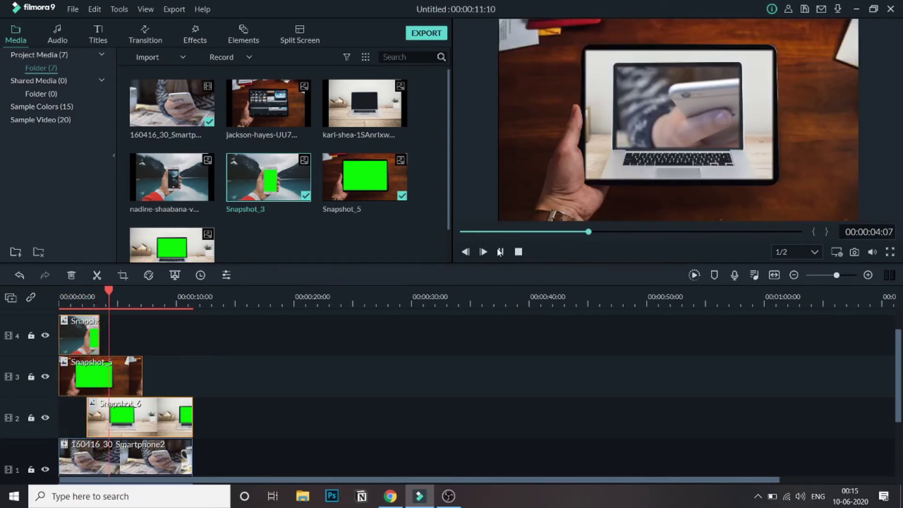
left_click(500, 252)
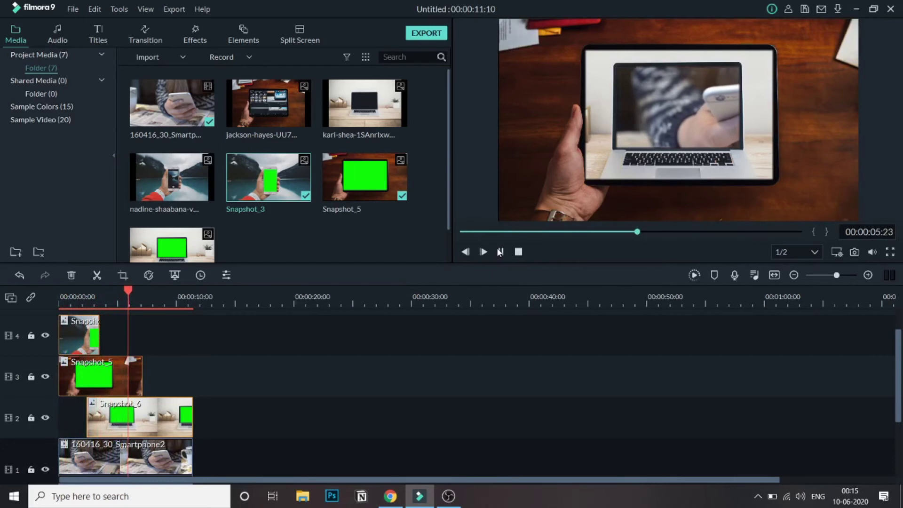
left_click(53, 300)
scroll(92, 342, "up", 1)
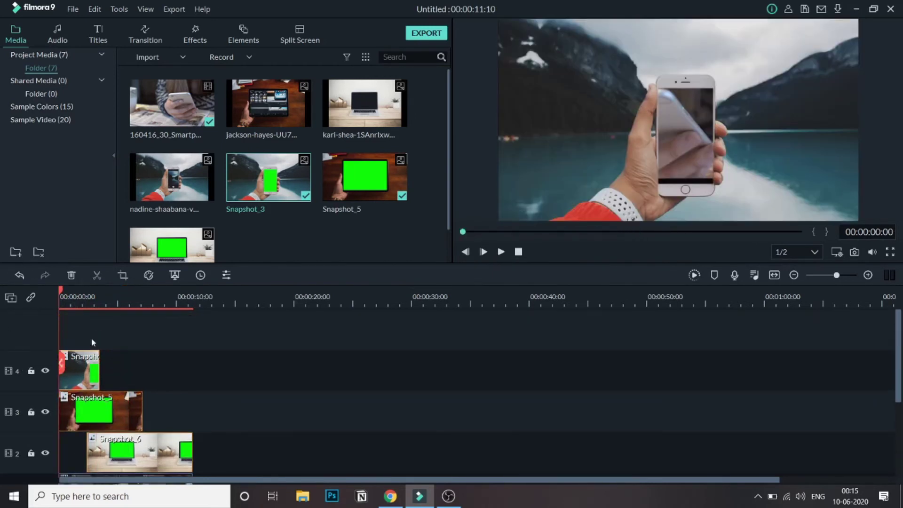
Step: Give the phone clip a Pan & Zoom ending on a 289 x 163 frame over the phone screen
left_click(122, 276)
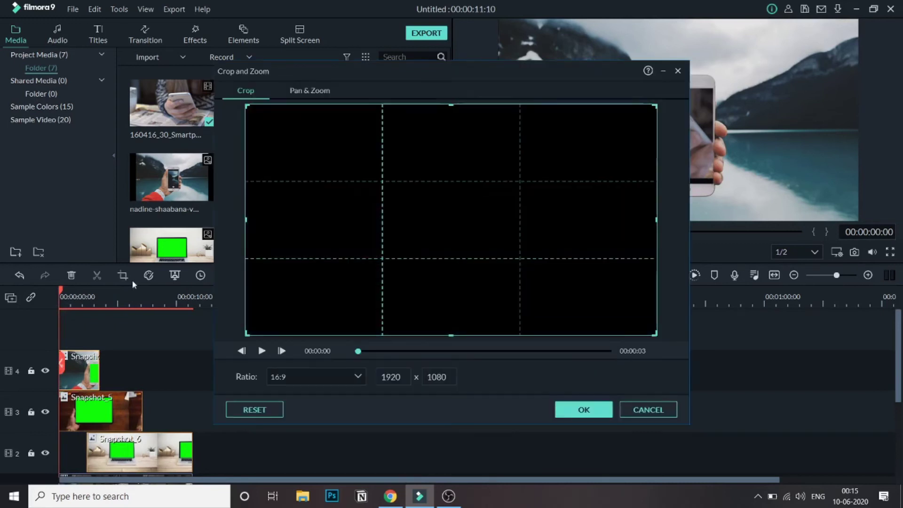
left_click(319, 93)
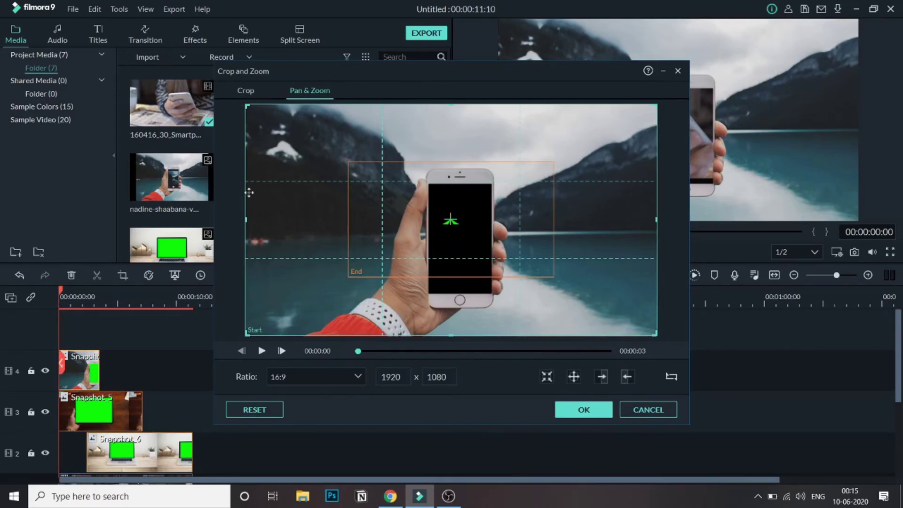
left_click(375, 216)
left_click_drag(374, 212, 391, 221)
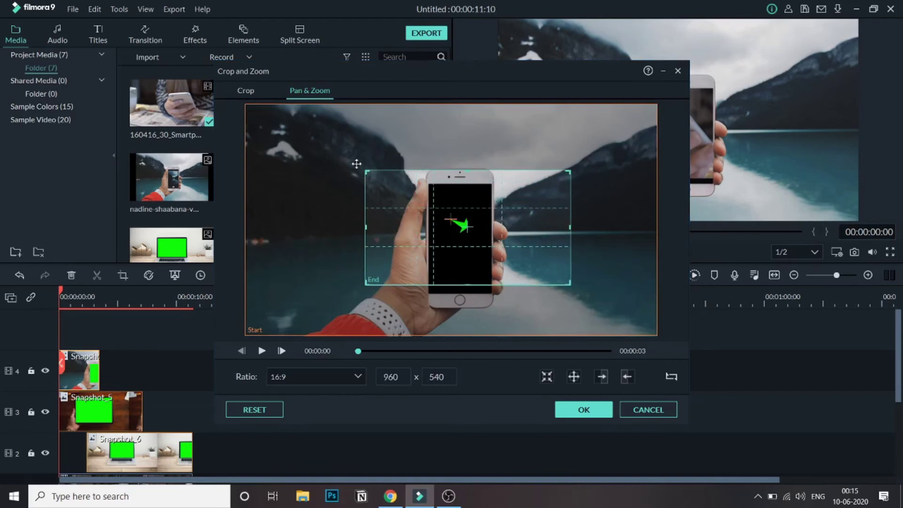
left_click_drag(365, 171, 460, 236)
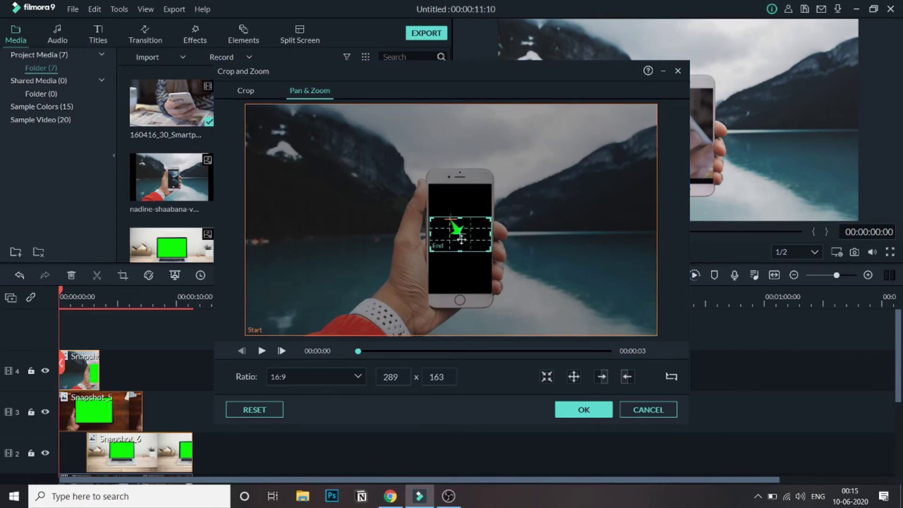
left_click(581, 413)
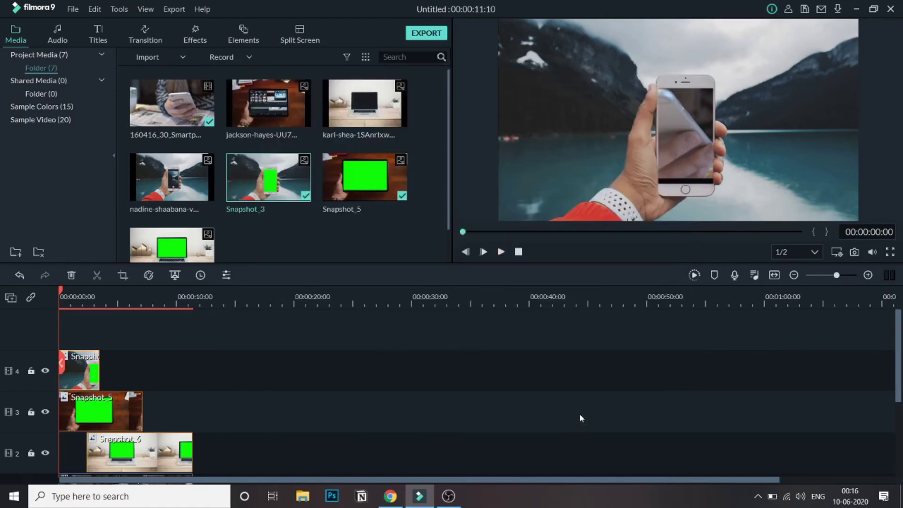
left_click(132, 402)
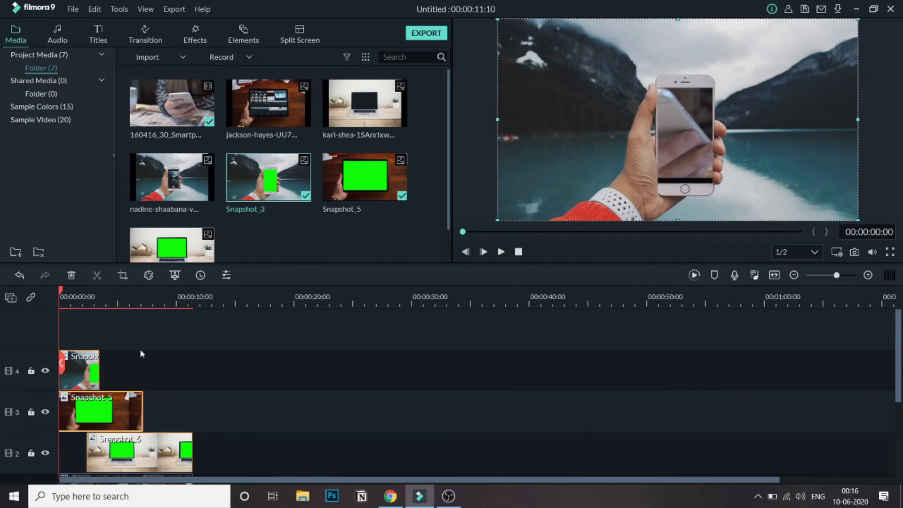
Step: Give the Snapshot_5 tablet clip a Pan & Zoom ending on a 960 x 540 frame around the tablet screen
left_click(121, 276)
left_click(329, 93)
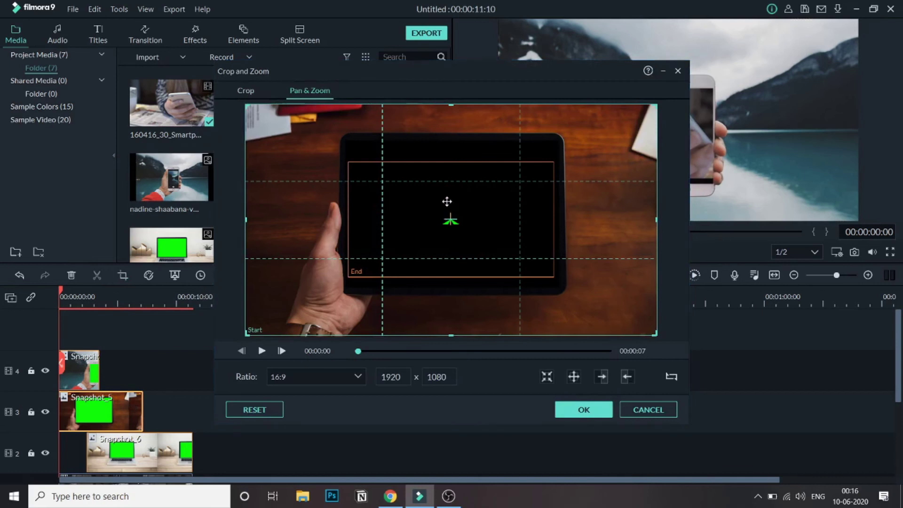
left_click(432, 211)
left_click_drag(432, 212, 434, 195)
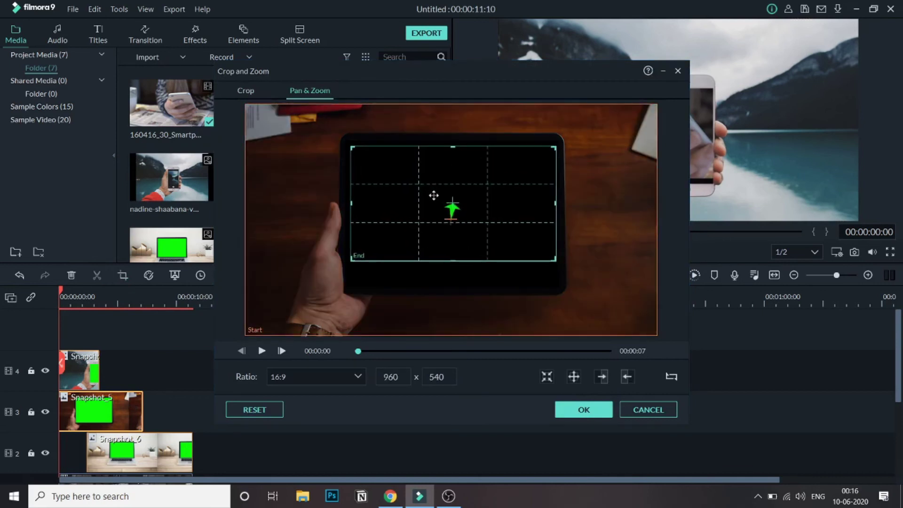
left_click(576, 417)
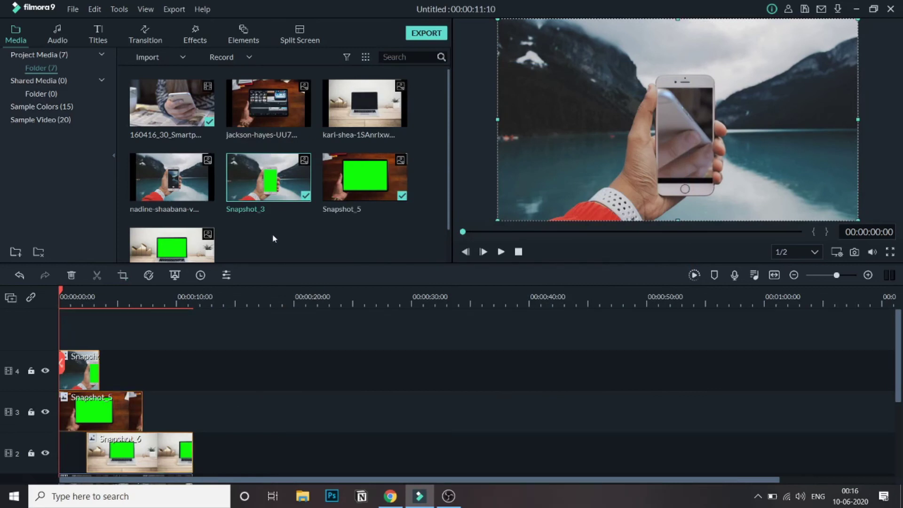
Step: Scrub through the laptop section to check the result, then start a Render Preview of the sequence
scroll(256, 233, "down", 1)
scroll(261, 352, "down", 2)
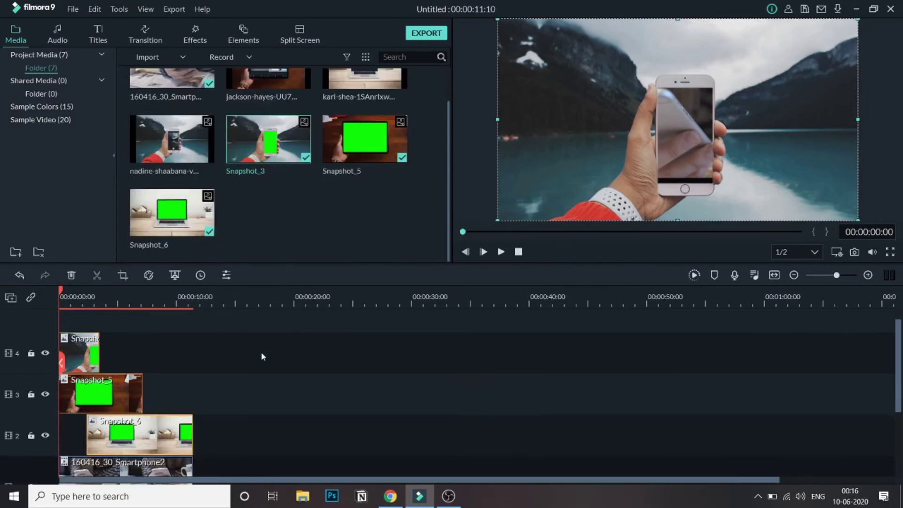
left_click_drag(64, 295, 154, 317)
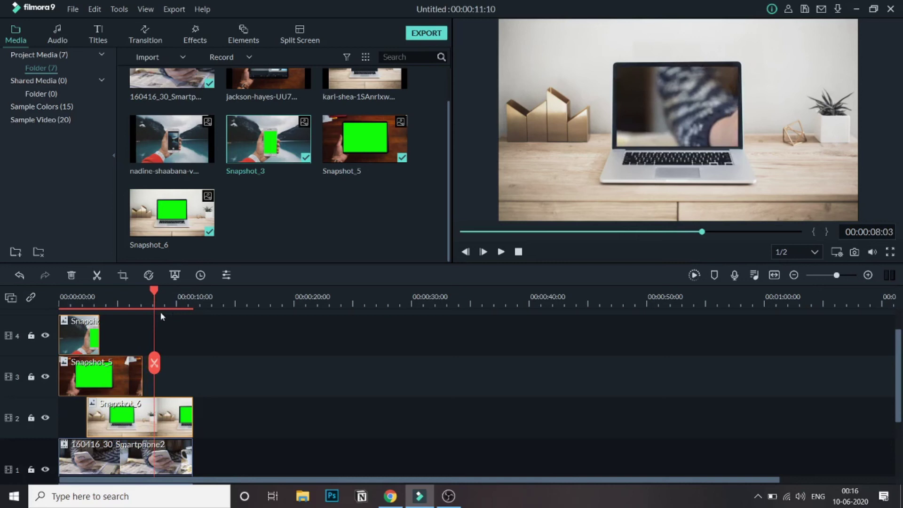
left_click_drag(153, 294, 184, 295)
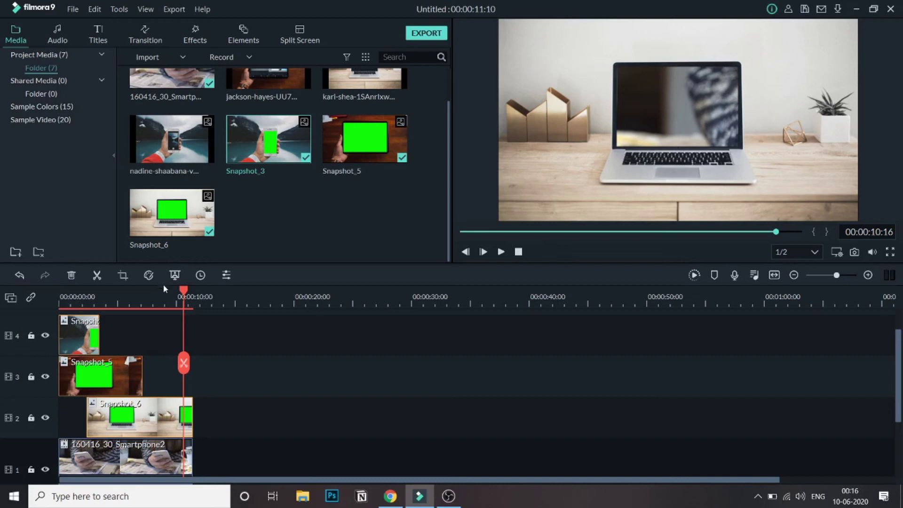
left_click_drag(152, 293, 59, 287)
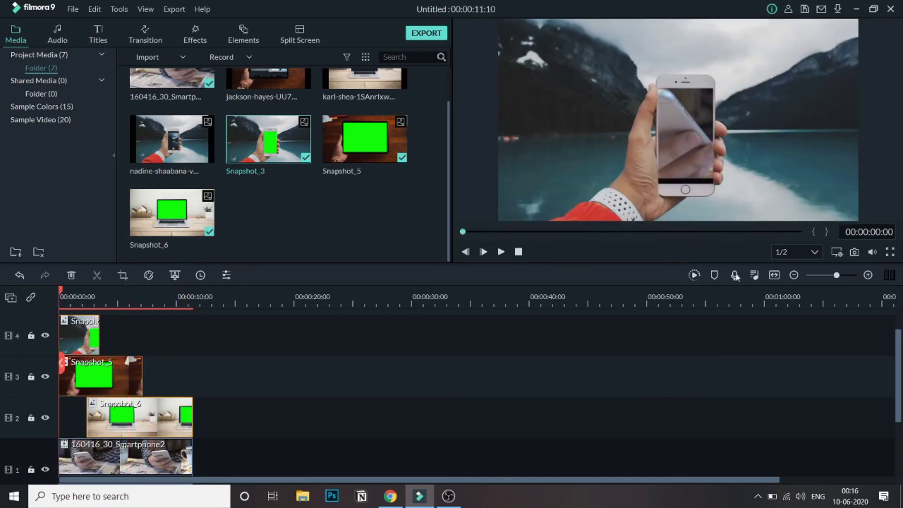
scroll(693, 320, "up", 1)
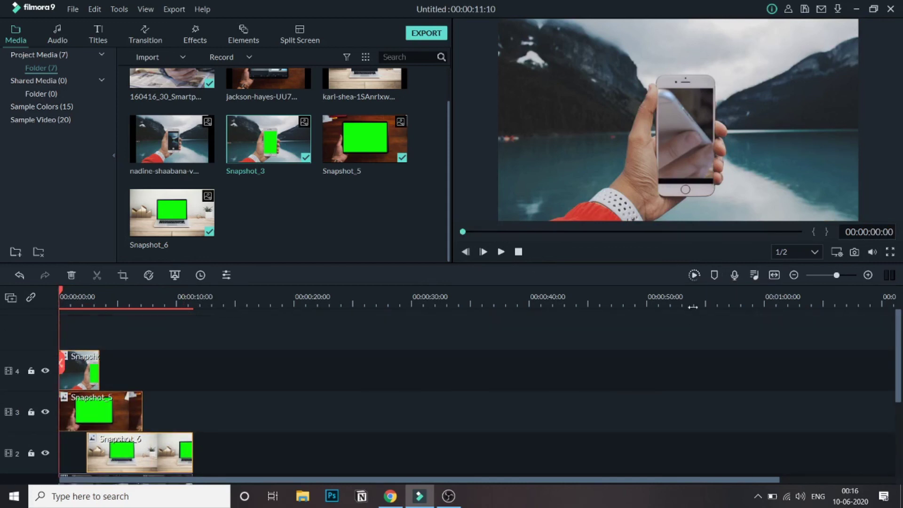
left_click(694, 275)
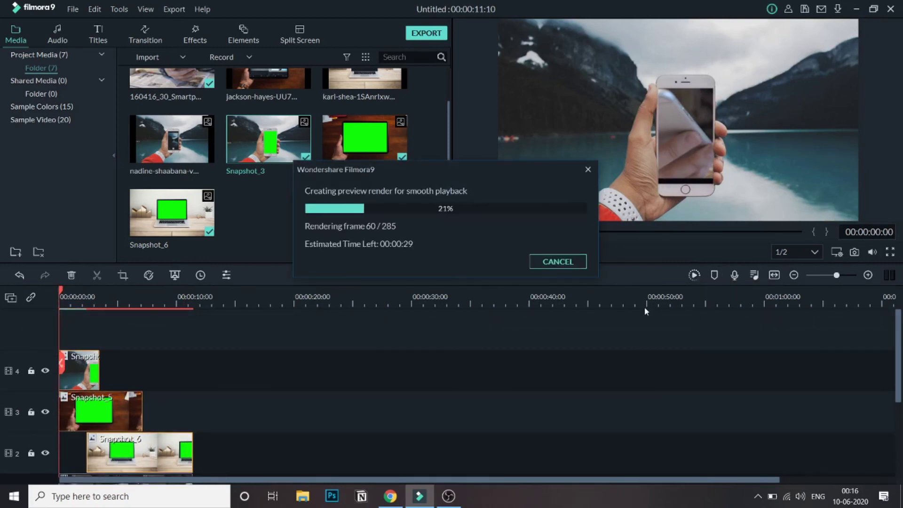